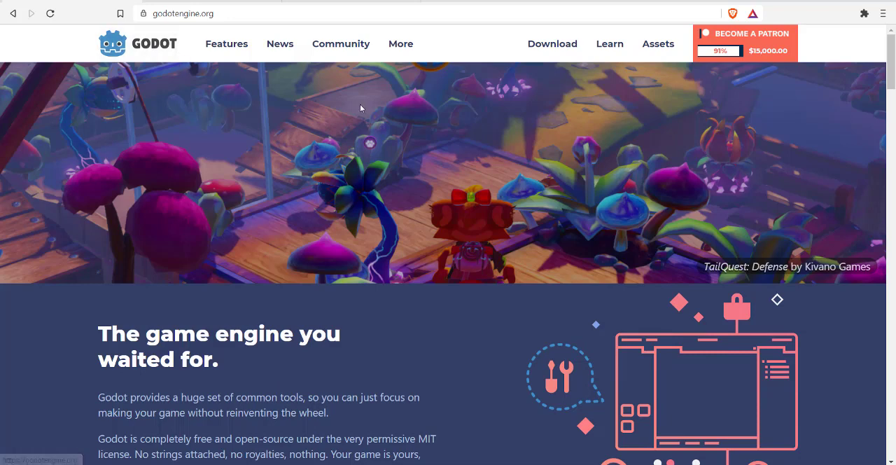
Go to the Godot engine's Download page from the godotengine.org navigation bar.
click(553, 44)
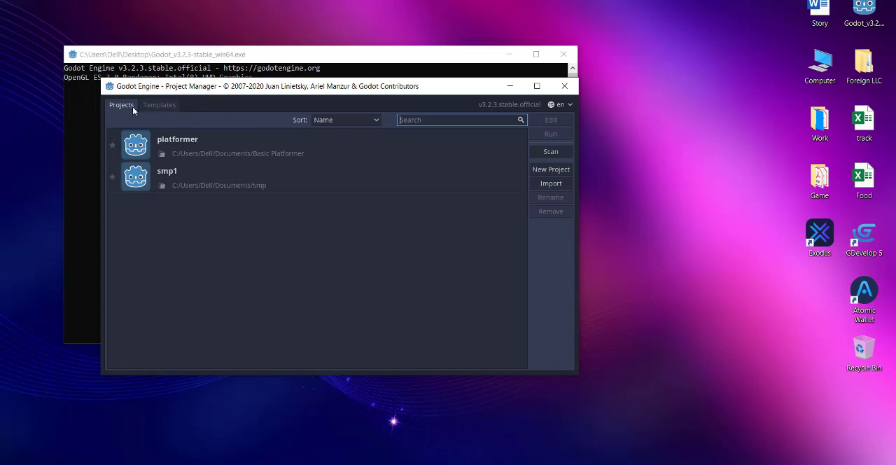
Show the Project Manager's online asset Templates list filtered to the Templates category.
click(156, 107)
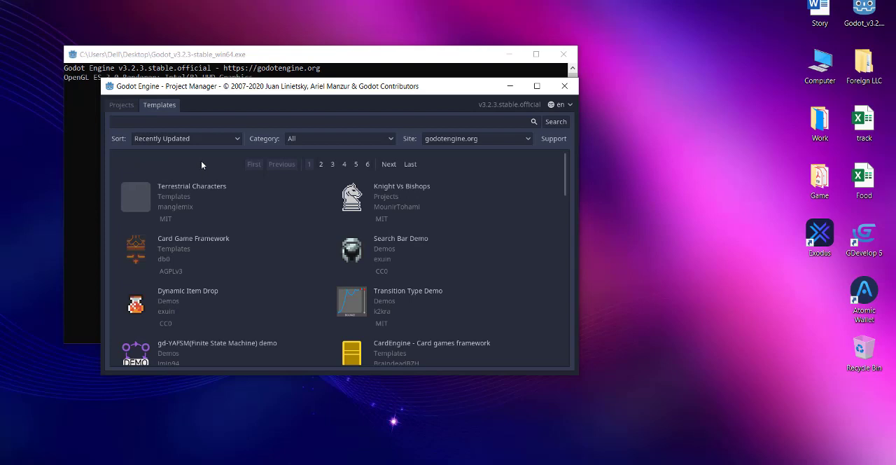
click(322, 140)
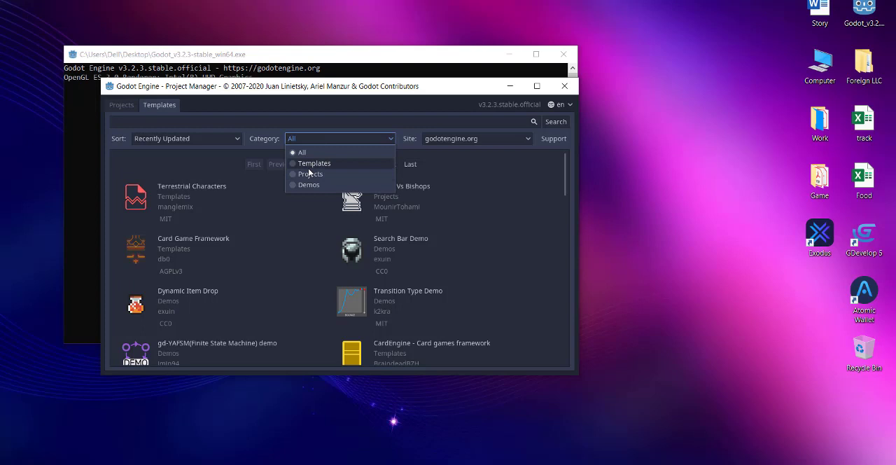
click(269, 142)
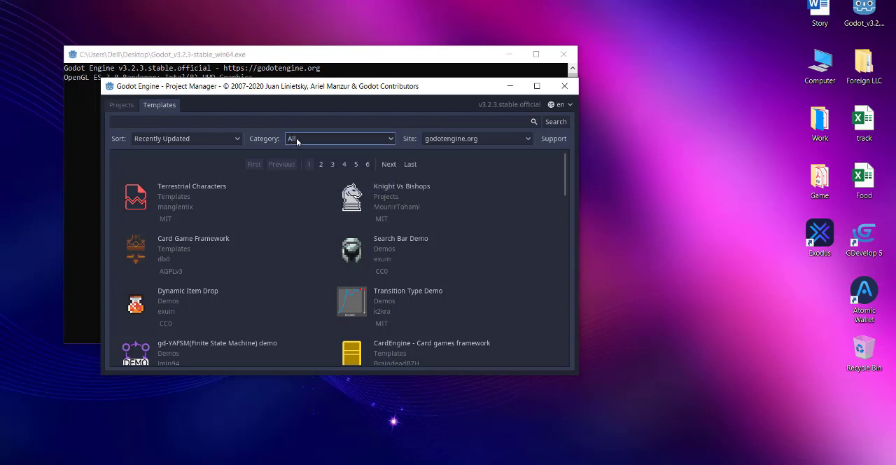
click(297, 138)
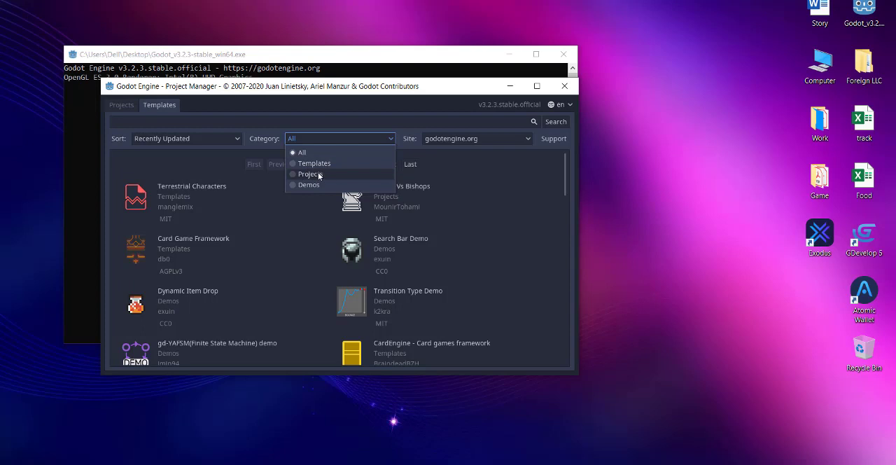
click(317, 165)
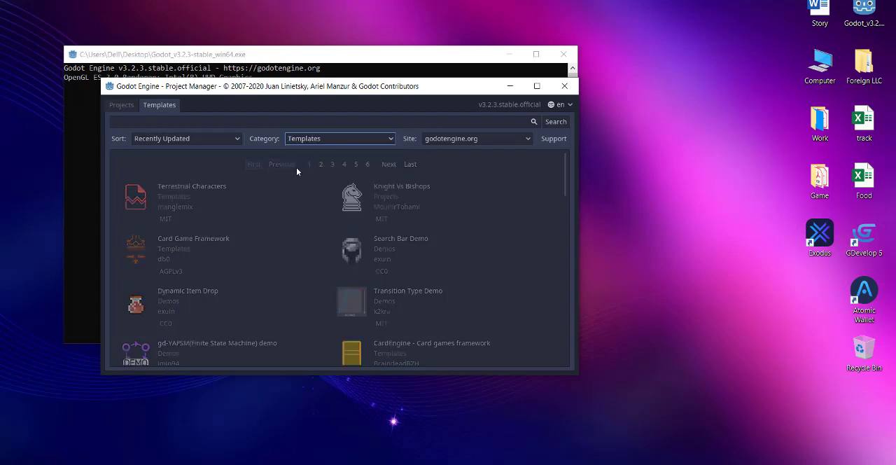
scroll(291, 216, down, 2)
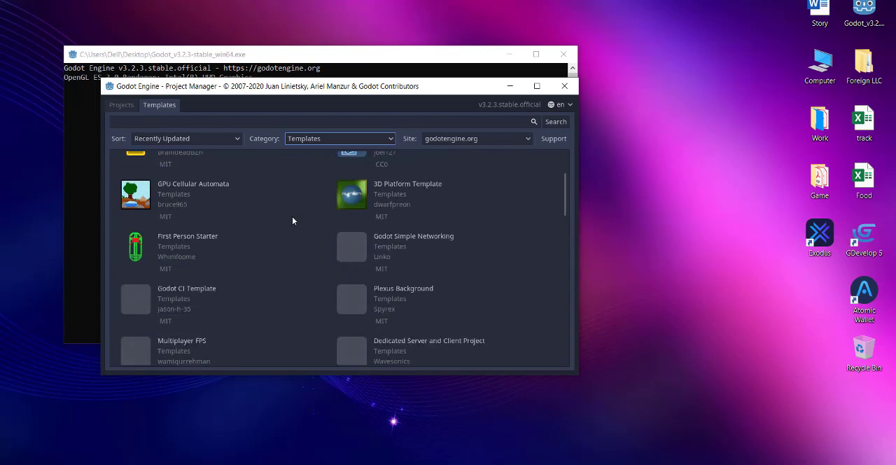
scroll(292, 217, down, 3)
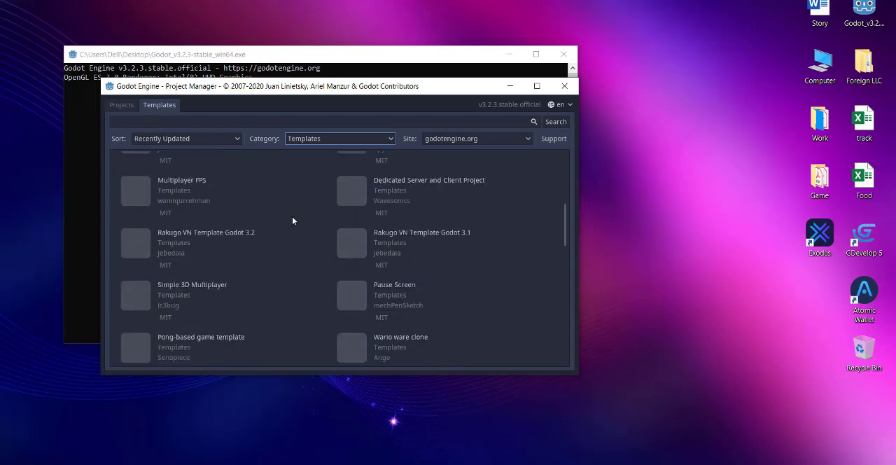
scroll(292, 216, down, 2)
scroll(292, 216, down, 2)
scroll(292, 217, down, 2)
scroll(292, 216, down, 2)
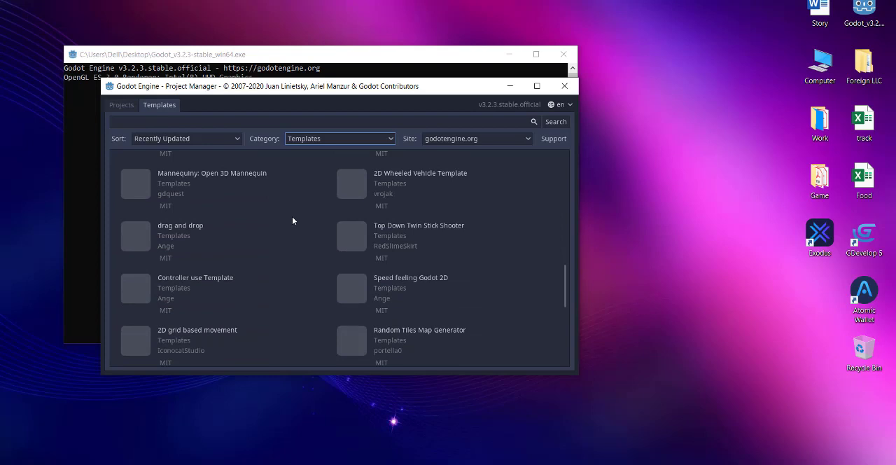
scroll(292, 216, down, 4)
scroll(292, 216, down, 1)
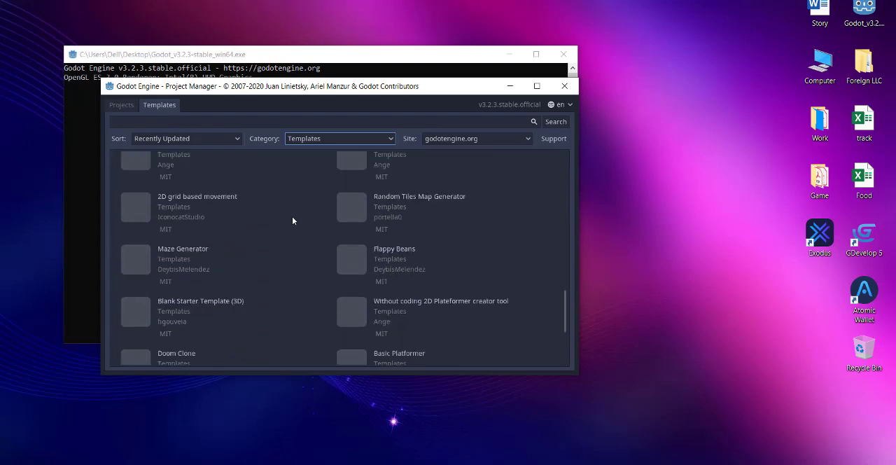
scroll(292, 216, down, 2)
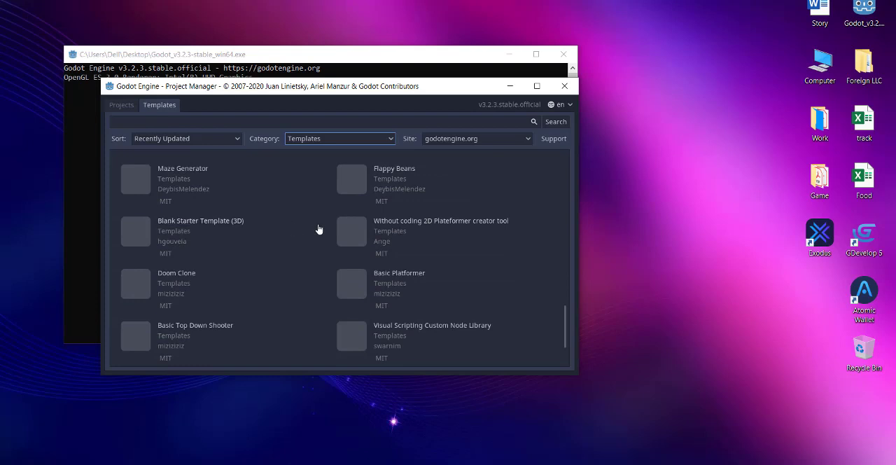
Download the Basic Platformer template from its details dialog.
click(390, 277)
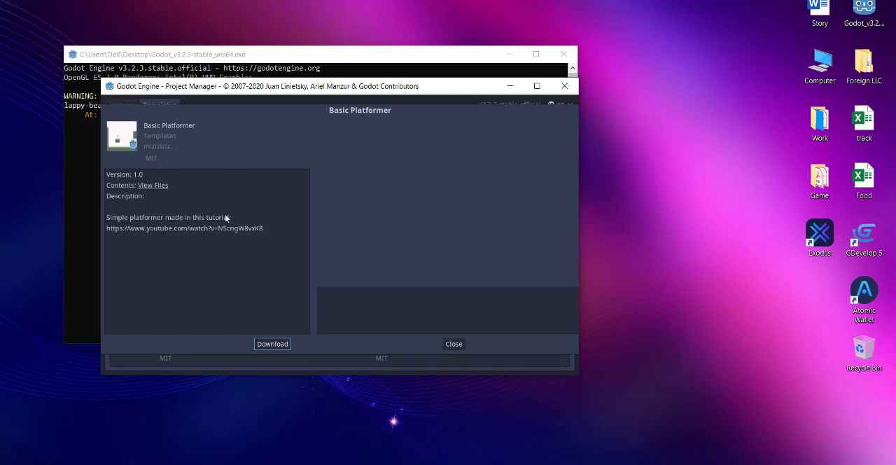
click(280, 345)
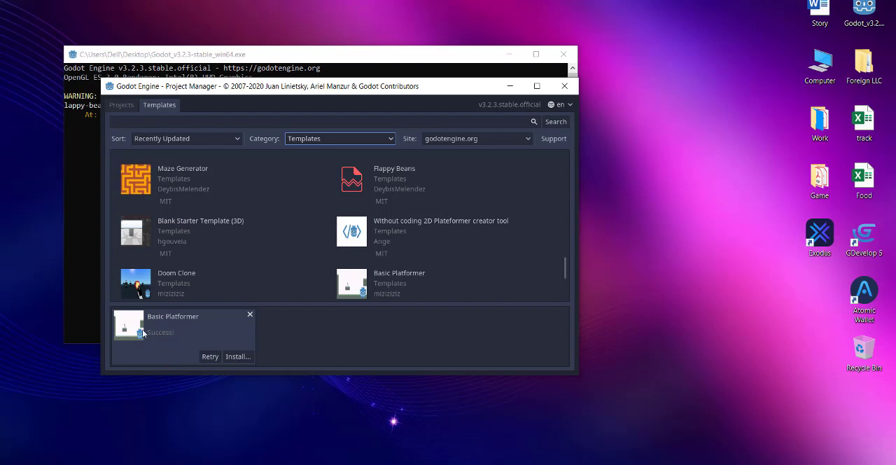
Begin installing the downloaded Basic Platformer template as a new project.
click(239, 356)
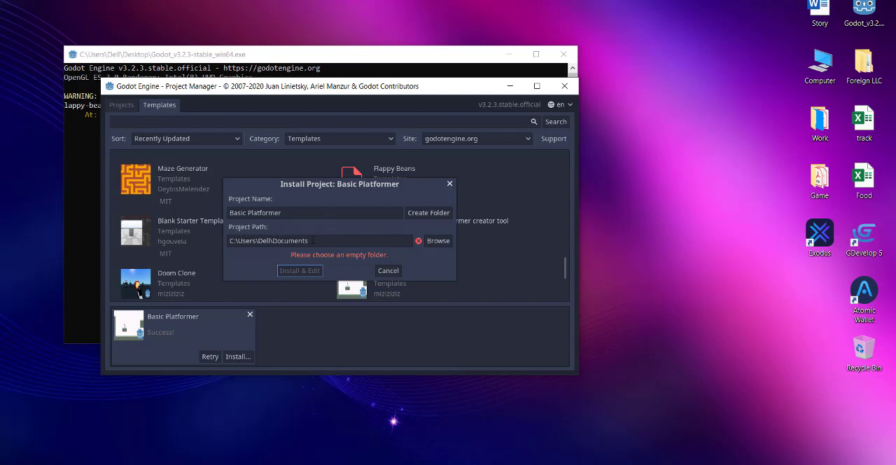
Create an empty GodotDemos folder in Documents and select it as the install location.
click(438, 241)
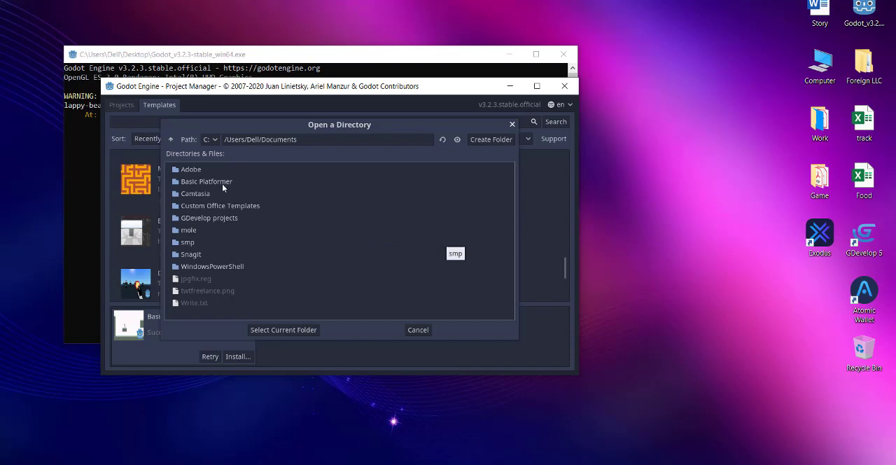
click(491, 138)
text(Go)
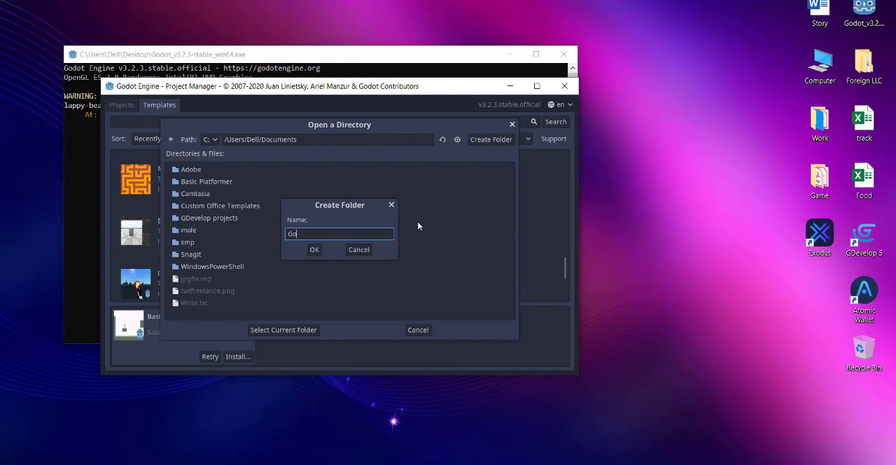
text(dotDemos)
click(315, 249)
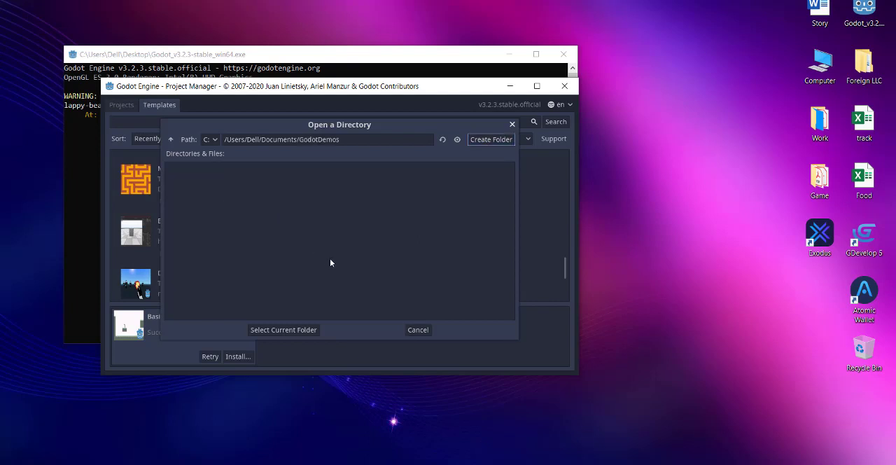
click(283, 330)
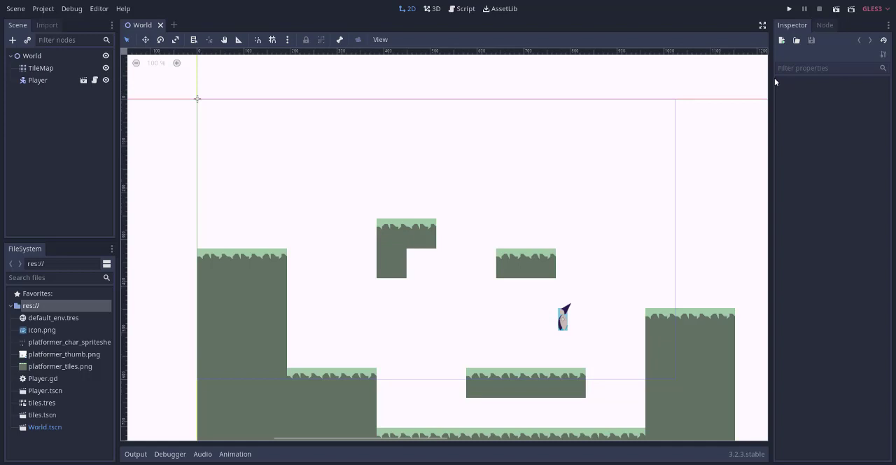
Run the Basic Platformer game from the editor toolbar.
click(789, 8)
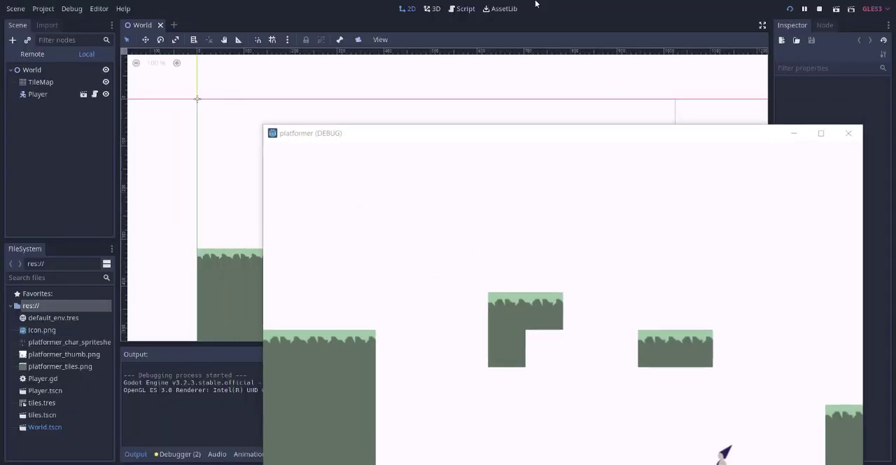
Bring the running game window to the front and move it up-left into view.
key(F8)
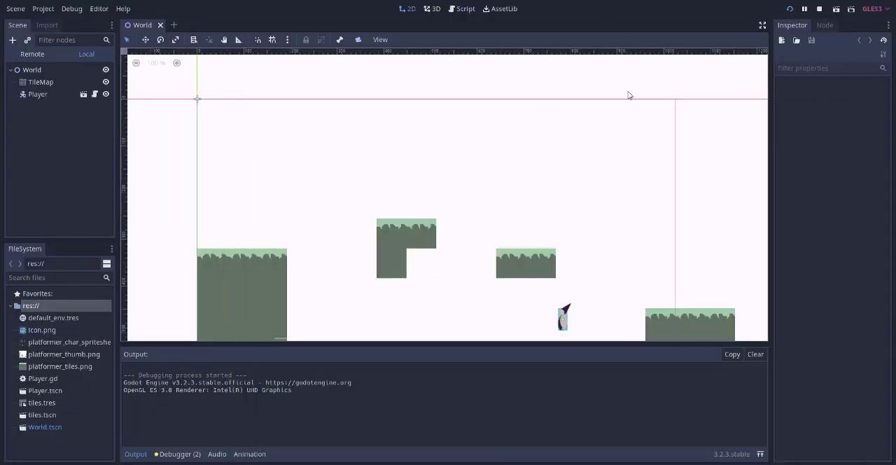
click(371, 421)
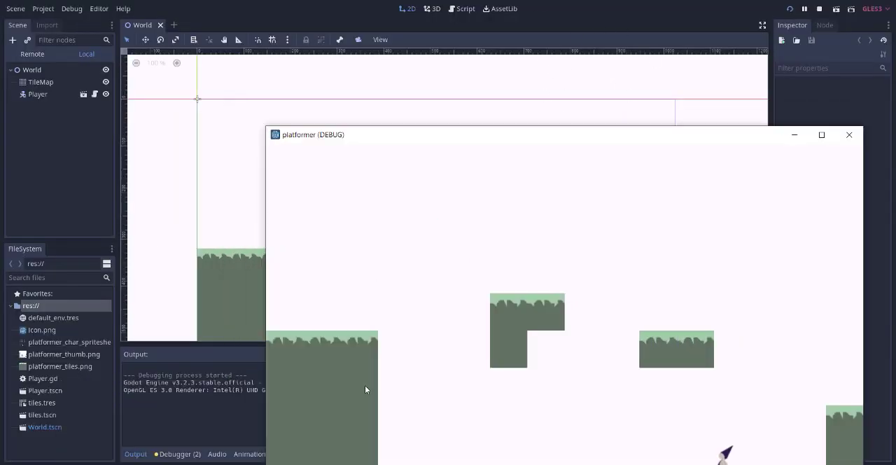
drag(350, 139, 194, 35)
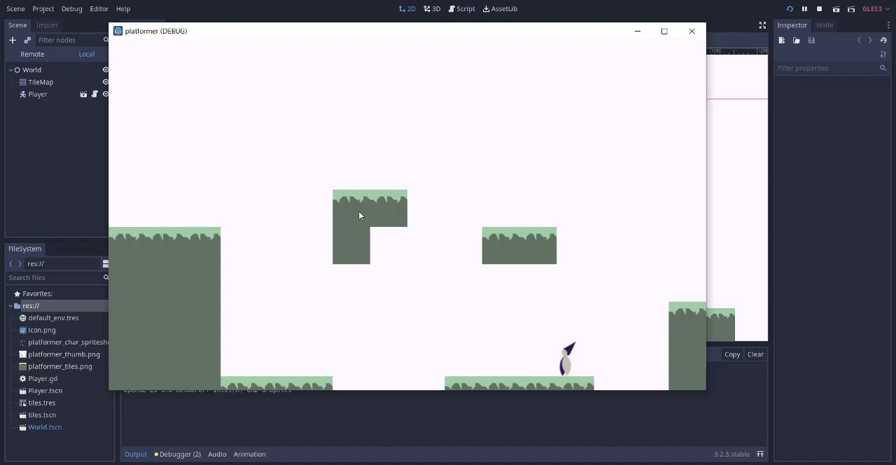
Play the level with the arrow keys, jumping and walking the character right across the platforms.
key(Up)
key(Up)
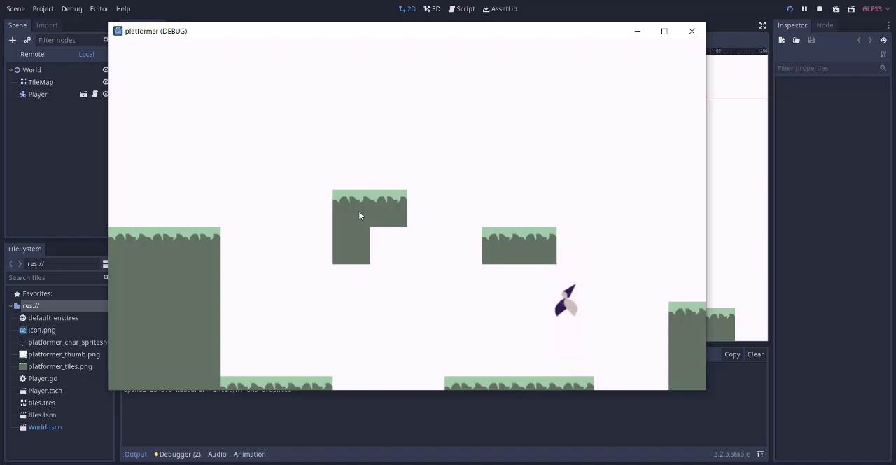
key(Up)
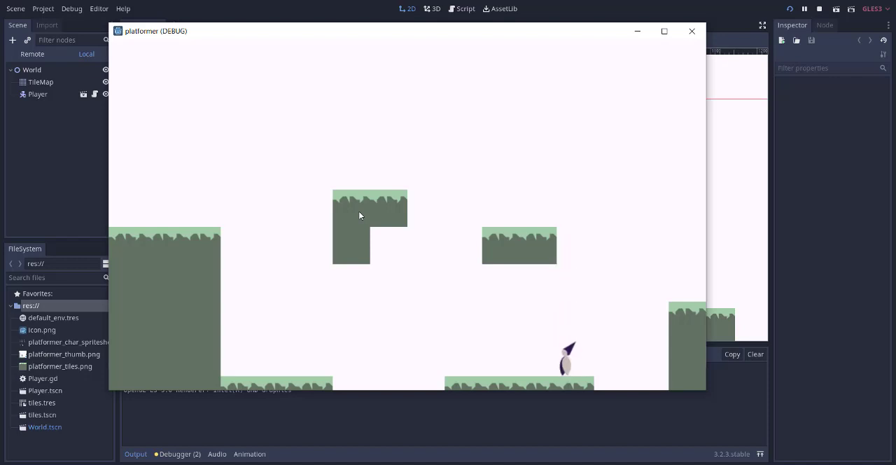
key(Up)
key(Right)
key(Up)
key(Up)
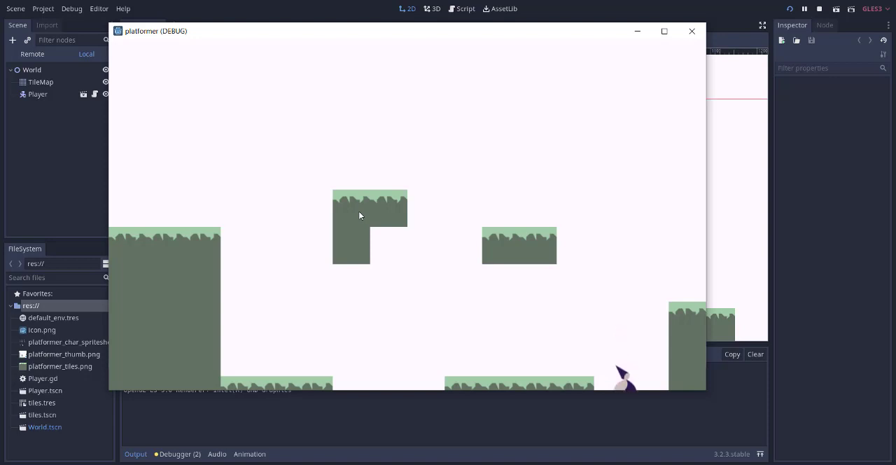
key(Right)
key(Up)
Close the platformer DEBUG window to stop the game and return to the World scene.
click(691, 31)
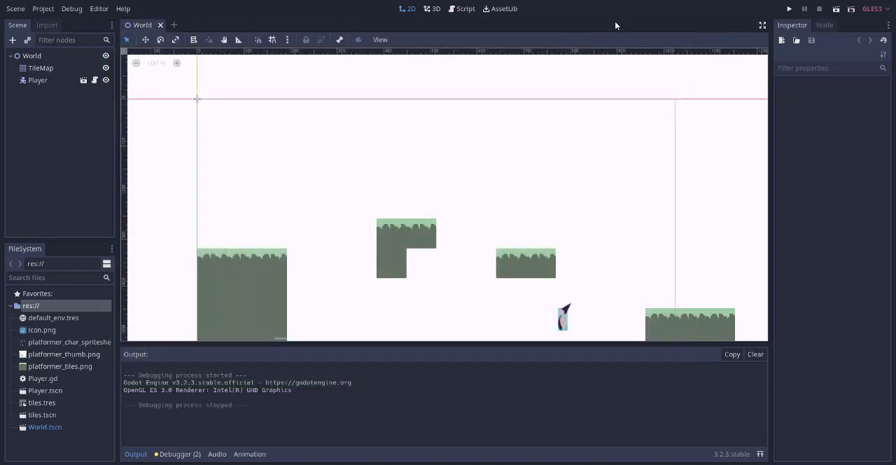